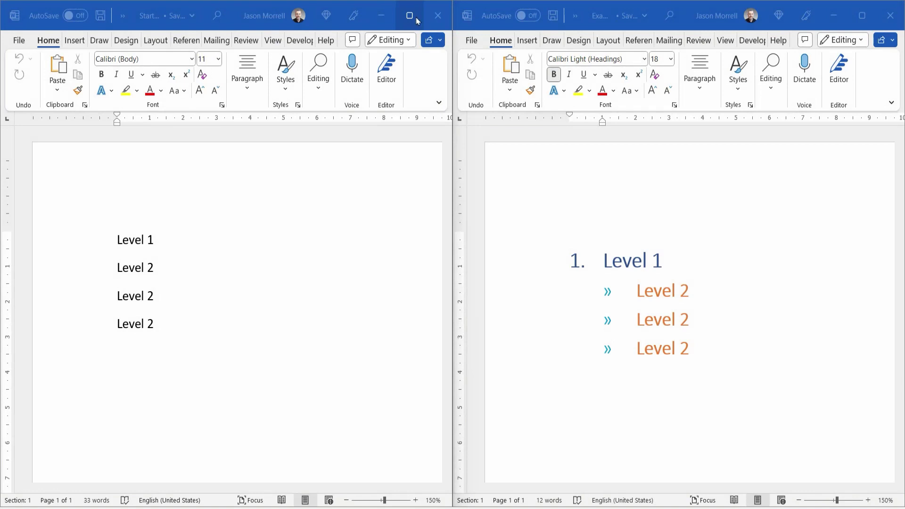
# - Select the four Level lines and begin defining a new multilevel list
pyautogui.click(409, 16)
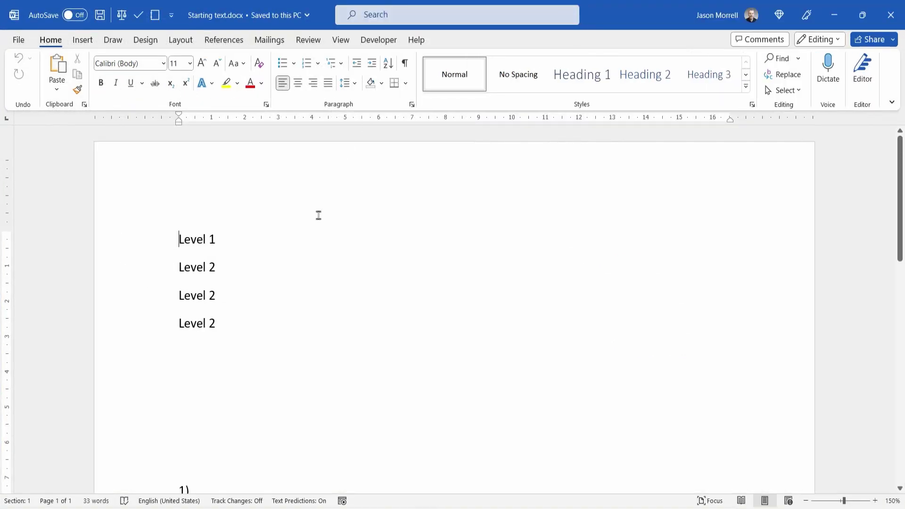
pyautogui.moveTo(225, 326); pyautogui.dragTo(179, 245)
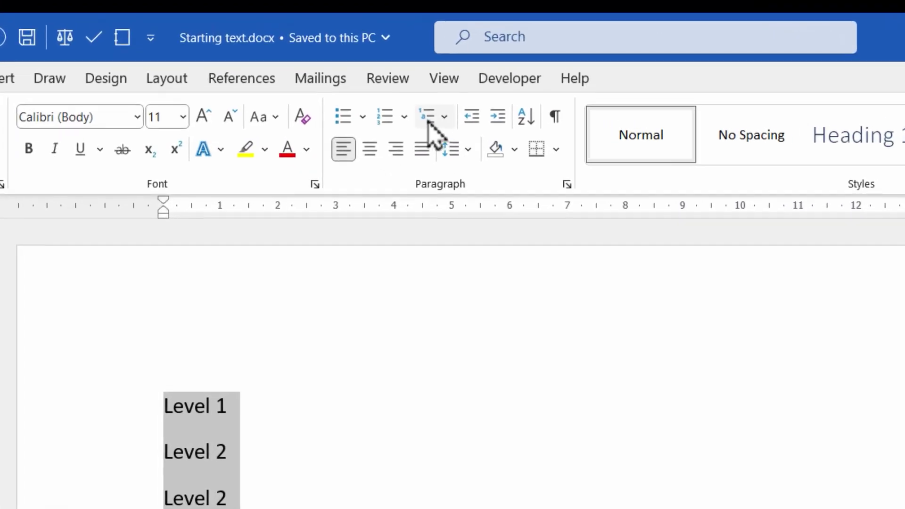
pyautogui.click(427, 118)
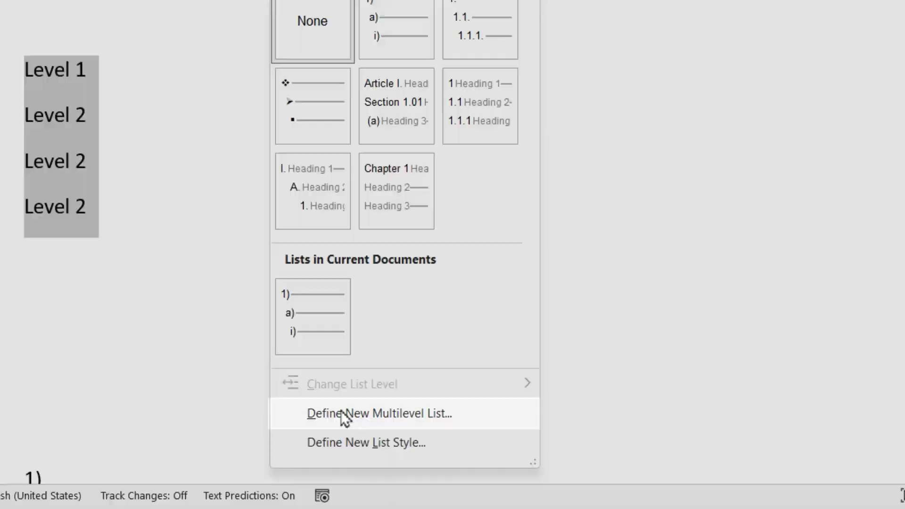
pyautogui.click(353, 436)
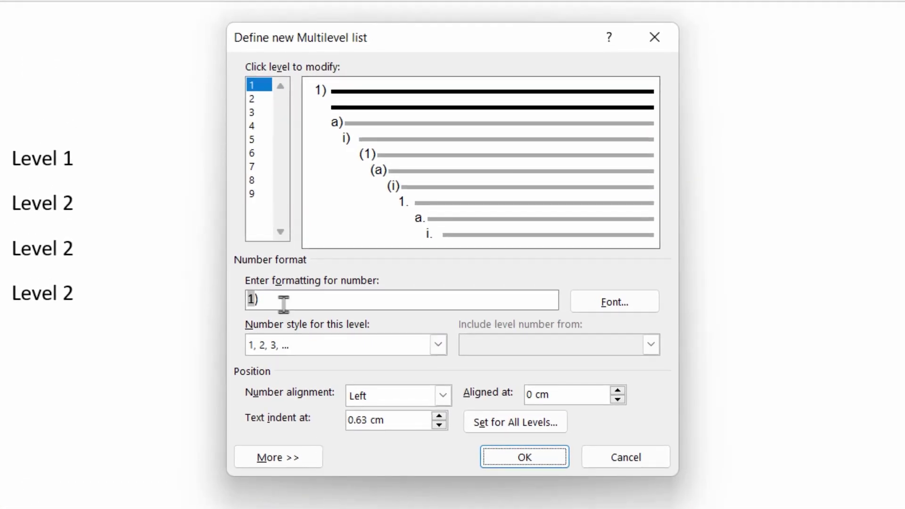
# - Set level 1 numbering to the 1, 2, 3 style with the format '1.'
pyautogui.click(287, 265)
pyautogui.press('BackSpace')
pyautogui.press('BackSpace')
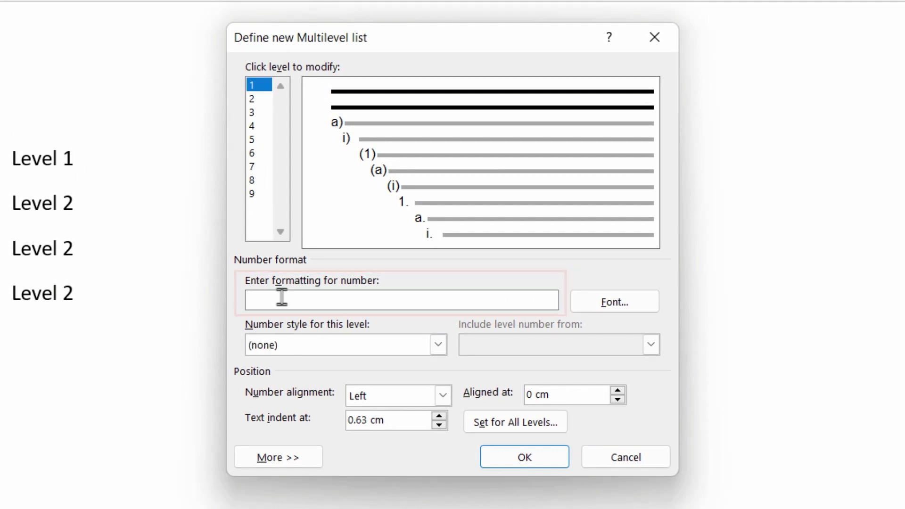
pyautogui.click(319, 347)
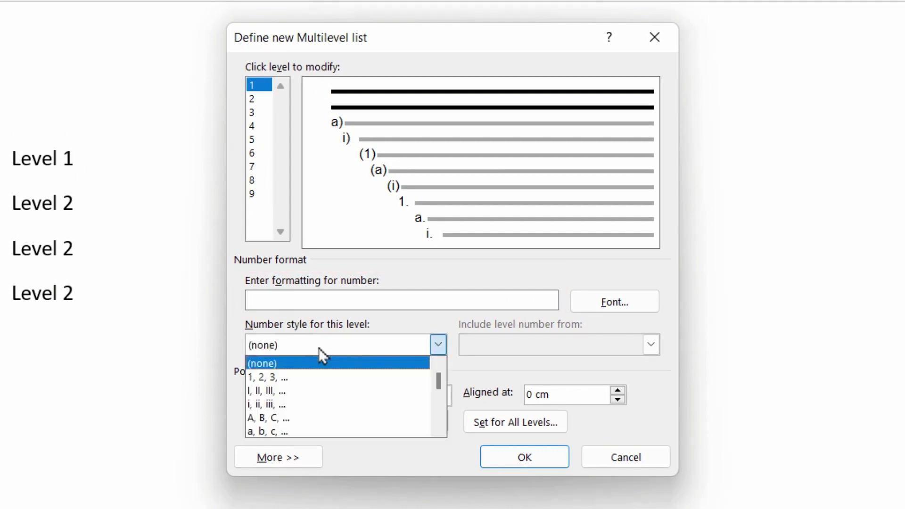
pyautogui.click(311, 375)
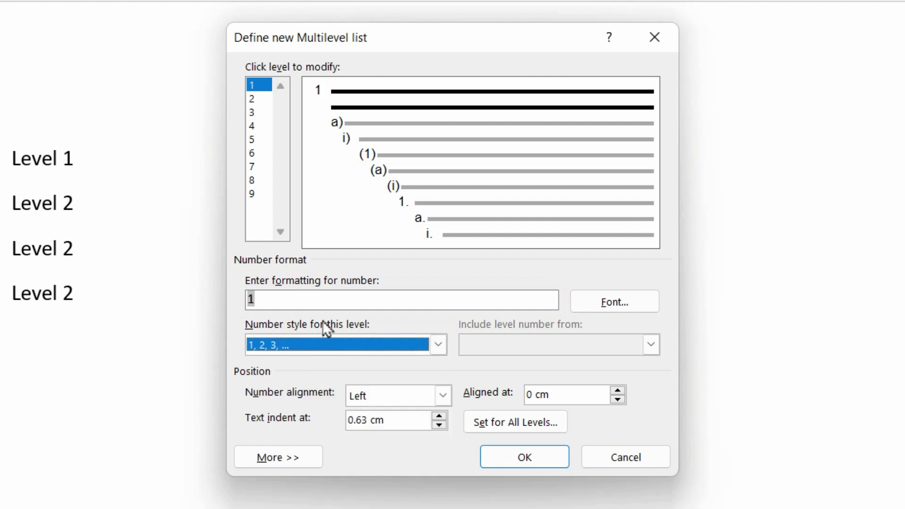
pyautogui.hotkey('alt', 'Down')
pyautogui.click(323, 301)
pyautogui.write('.')
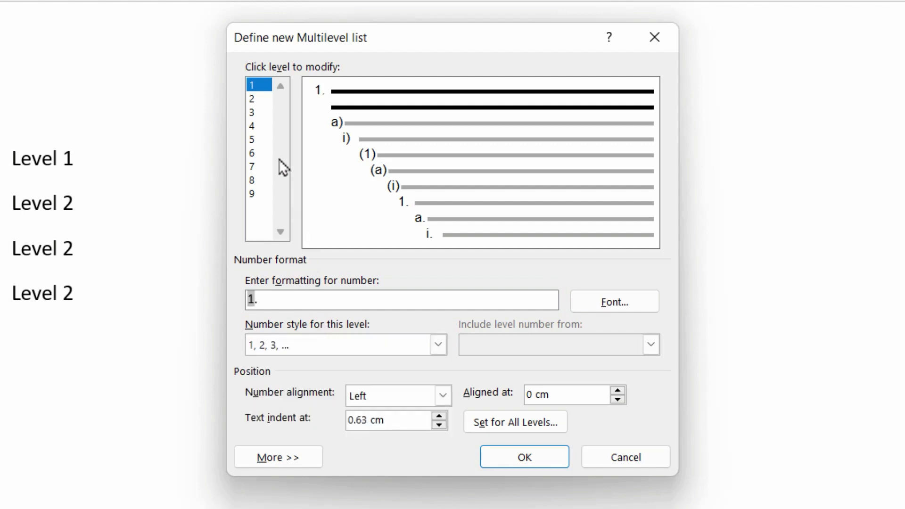
pyautogui.click(264, 99)
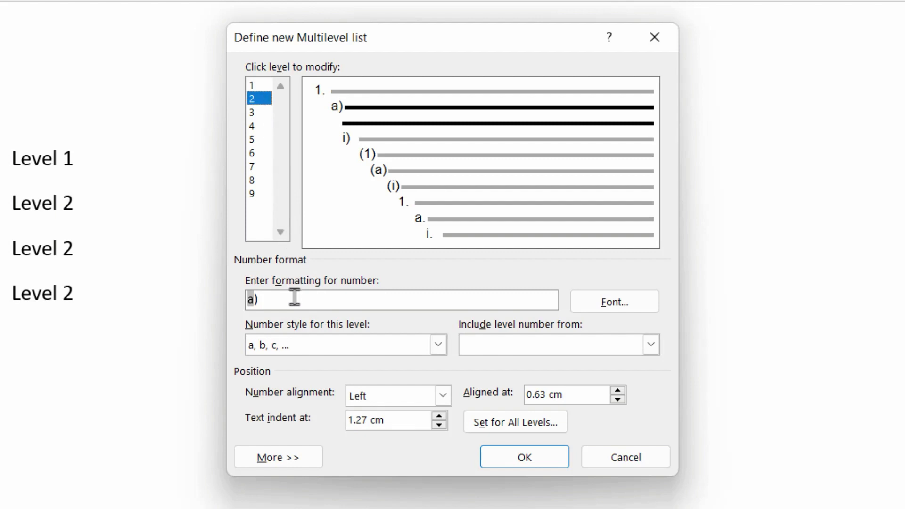
# - Remove 'a)' from level 2's format and choose New Bullet from its number styles
pyautogui.press('BackSpace')
pyautogui.press('BackSpace')
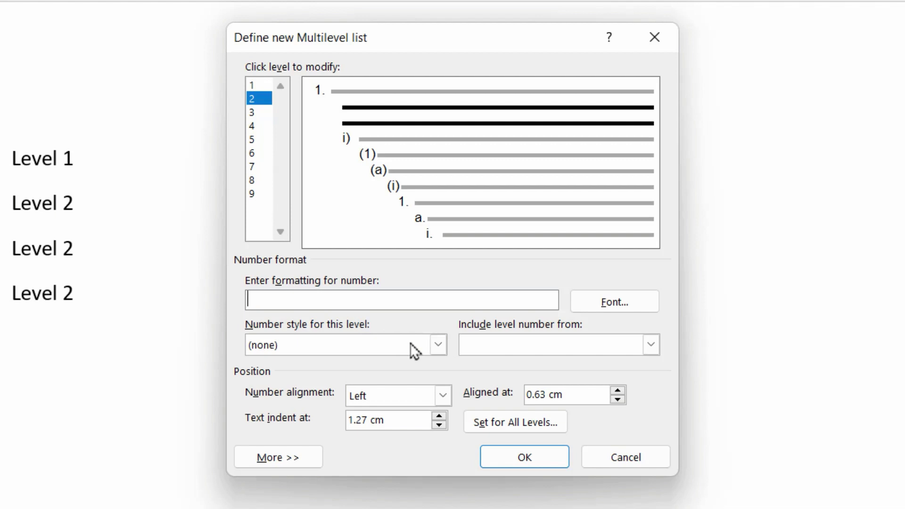
pyautogui.click(438, 344)
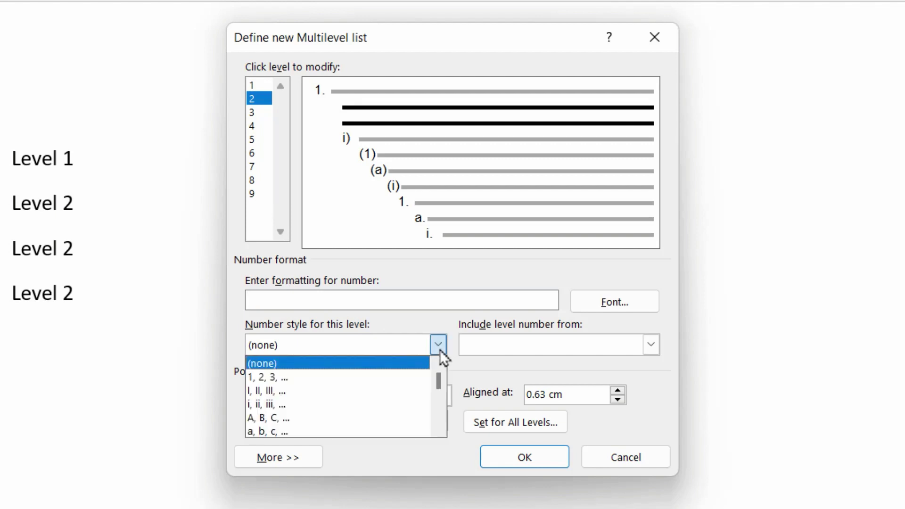
pyautogui.click(438, 429)
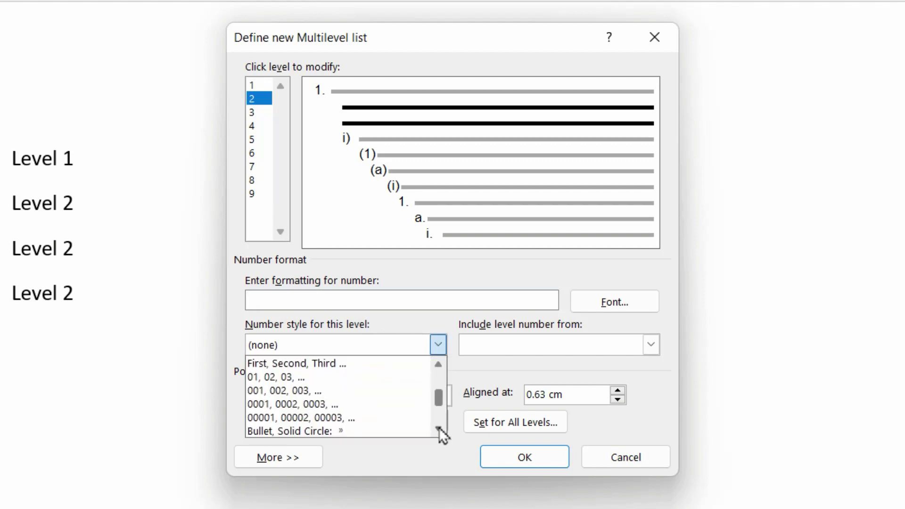
pyautogui.click(438, 430)
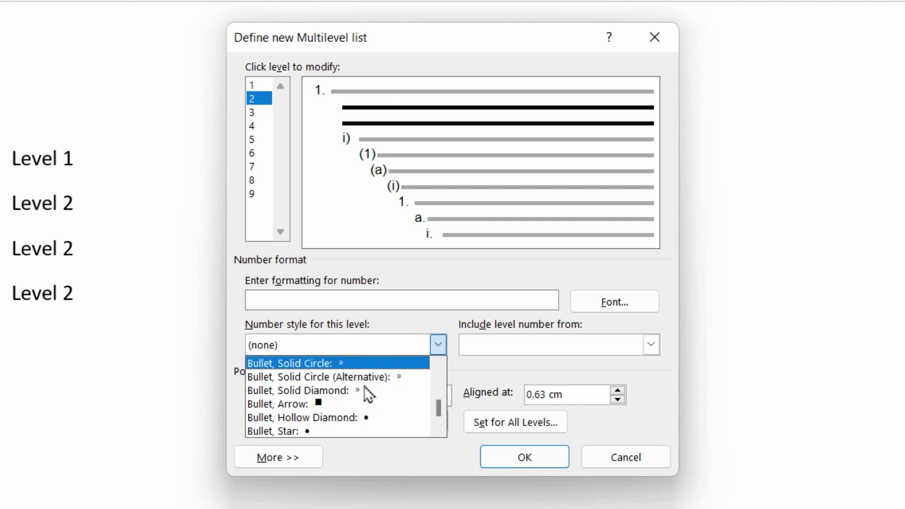
pyautogui.press('Down')
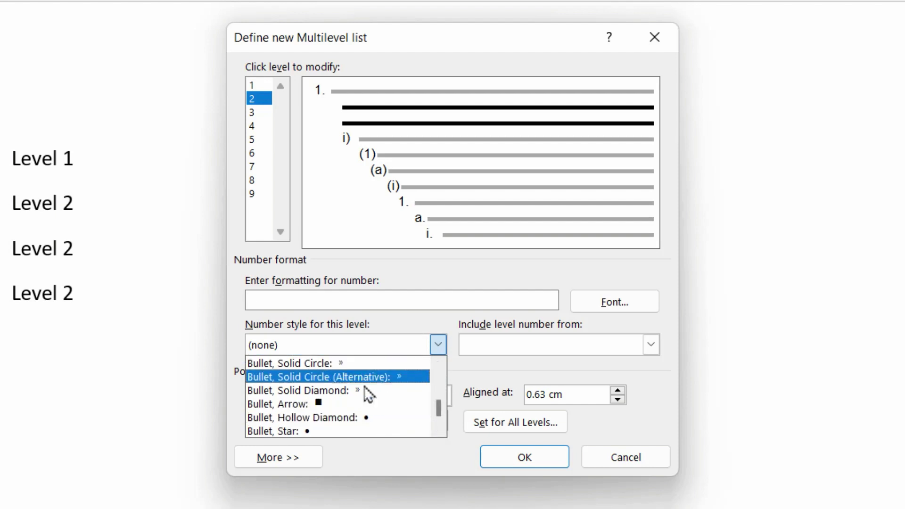
pyautogui.press('Down')
pyautogui.press('Down')
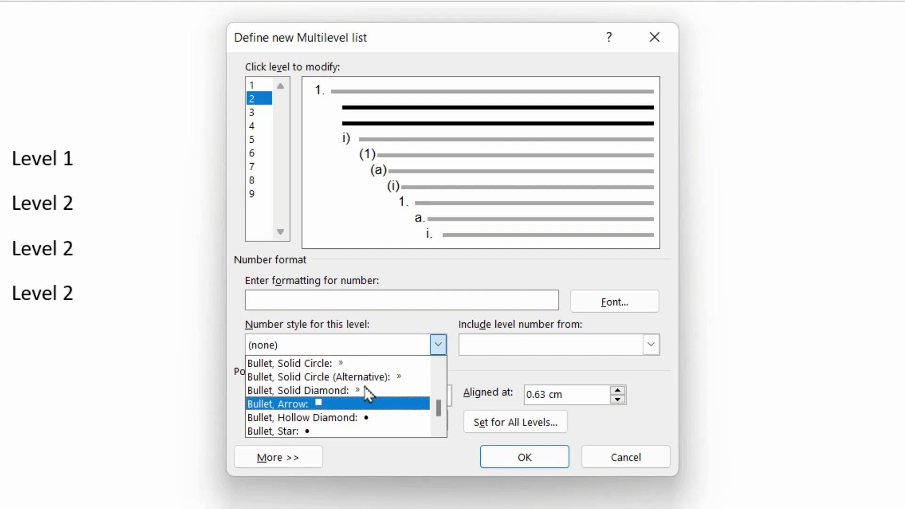
pyautogui.click(439, 430)
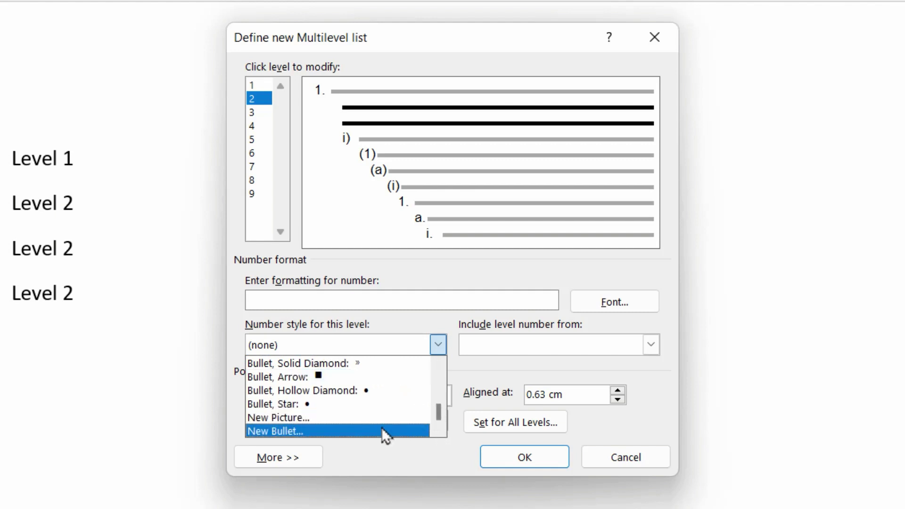
pyautogui.press('Escape')
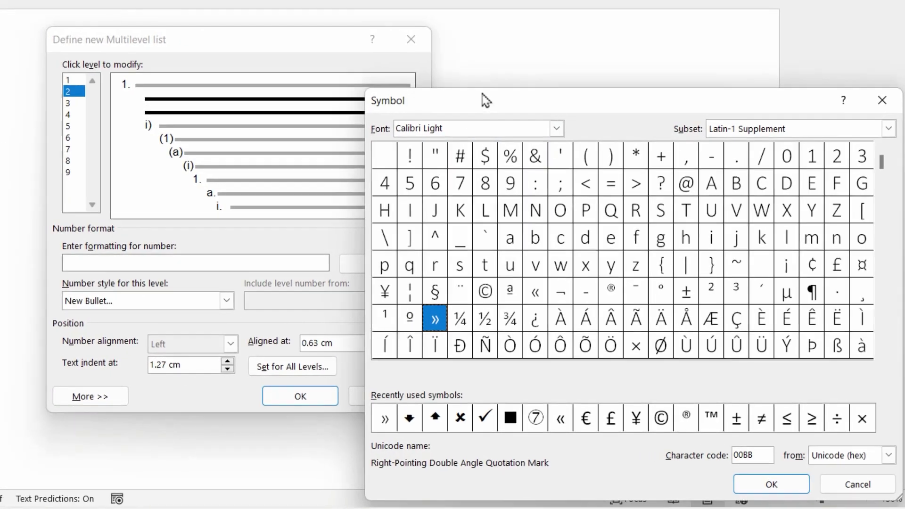
# - In the Symbol dialog, switch to Wingdings 2 and pick the diamond glyph, code 179
pyautogui.moveTo(477, 96); pyautogui.dragTo(190, 12)
pyautogui.moveTo(348, 47); pyautogui.dragTo(243, 44)
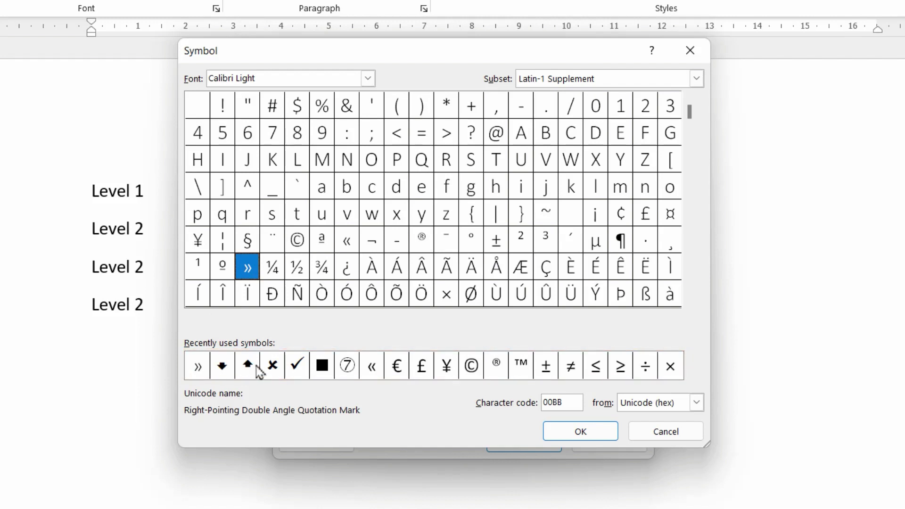
pyautogui.click(364, 85)
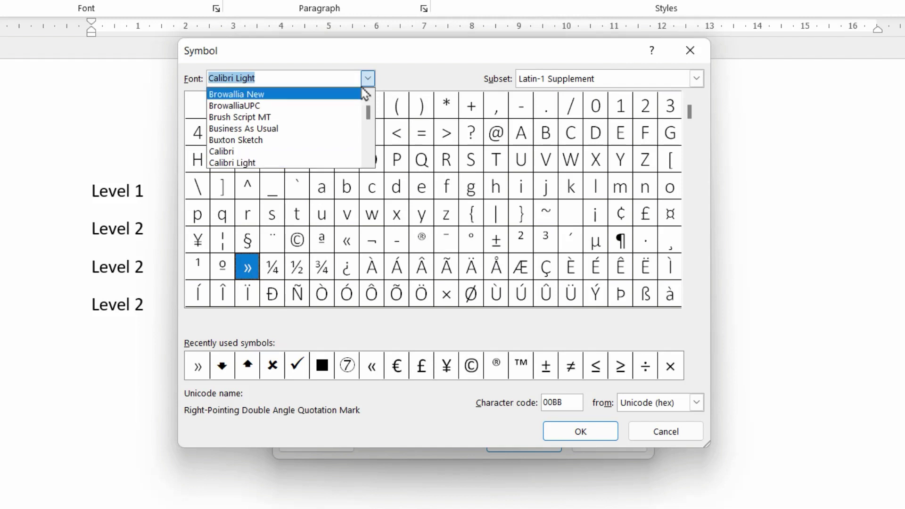
pyautogui.moveTo(368, 115); pyautogui.dragTo(369, 162)
pyautogui.moveTo(369, 101); pyautogui.dragTo(365, 99)
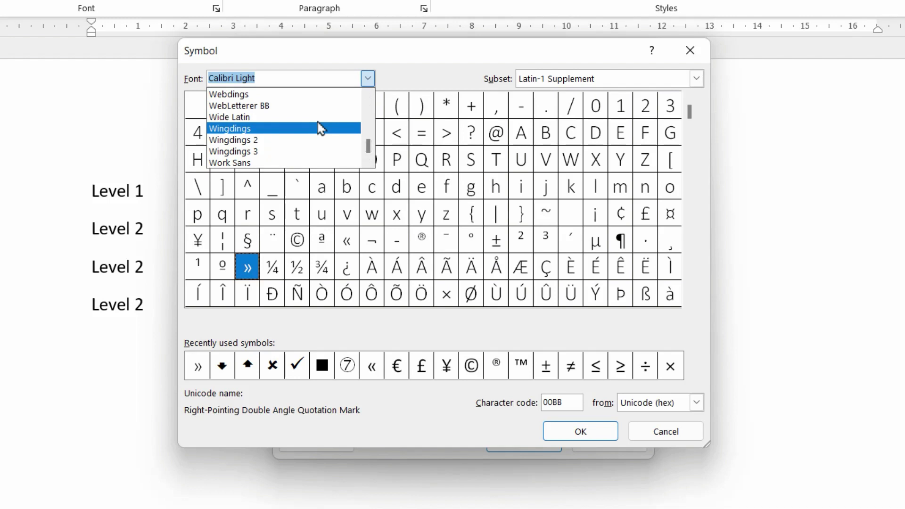
pyautogui.press('Down')
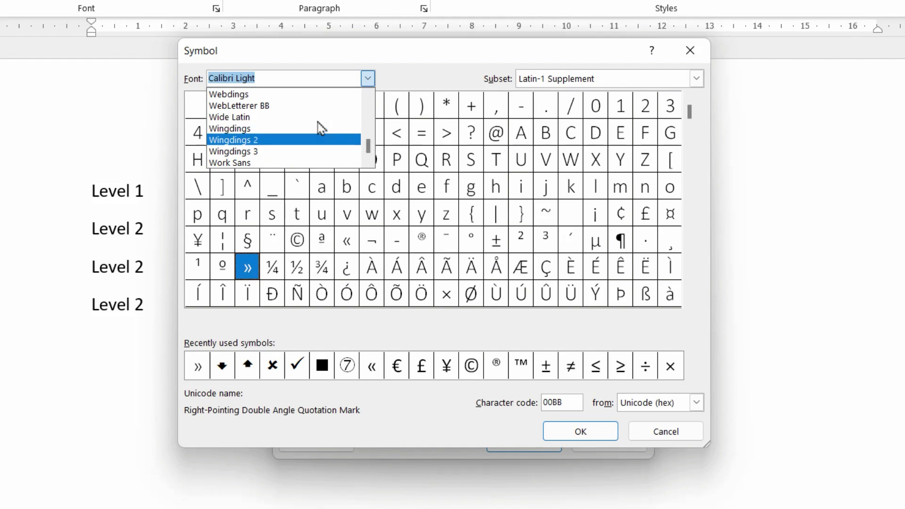
pyautogui.click(312, 143)
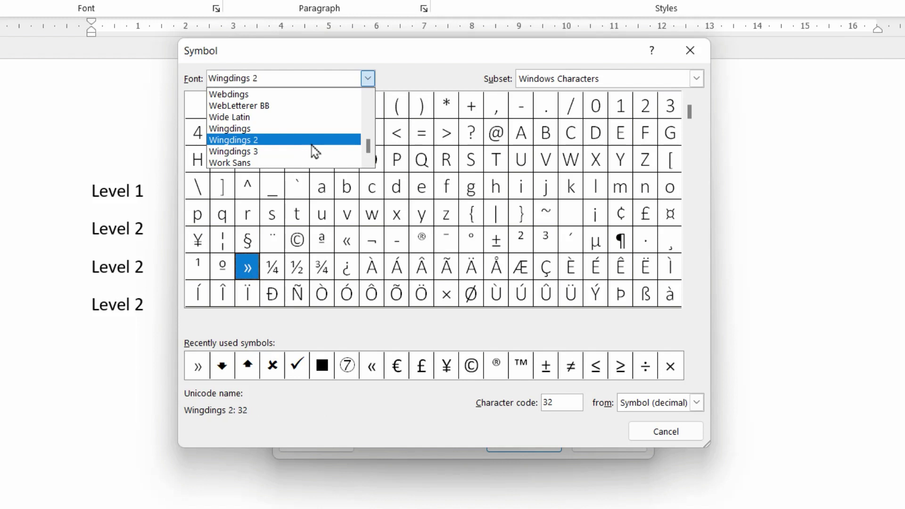
pyautogui.click(311, 141)
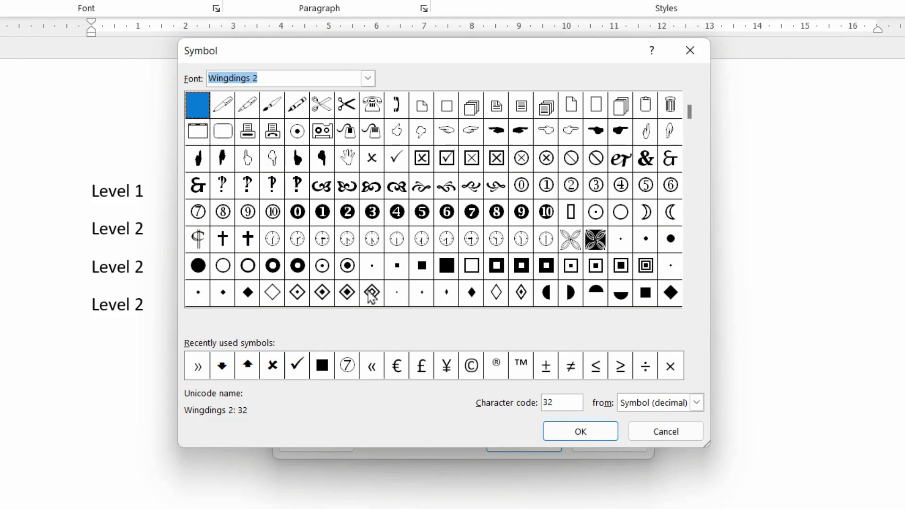
pyautogui.click(372, 293)
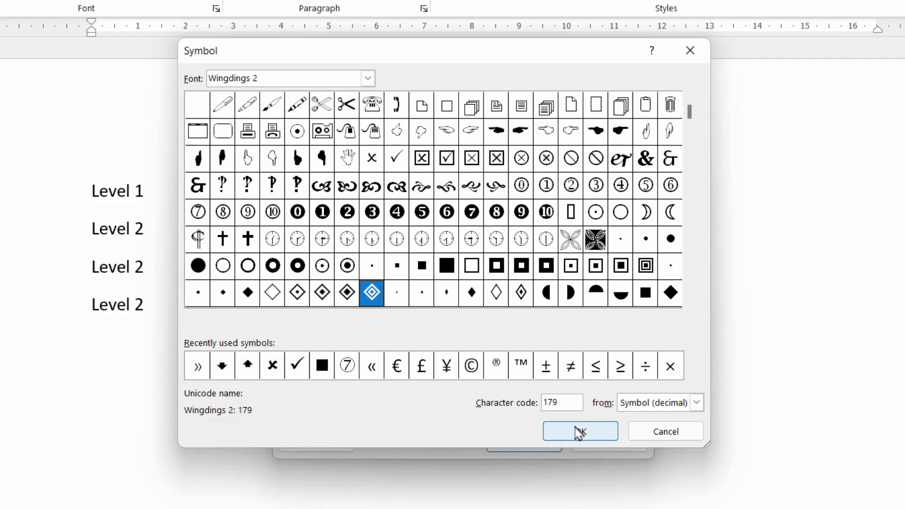
# - Confirm the diamond bullet and give its font an orange underline colour and size 20
pyautogui.click(571, 430)
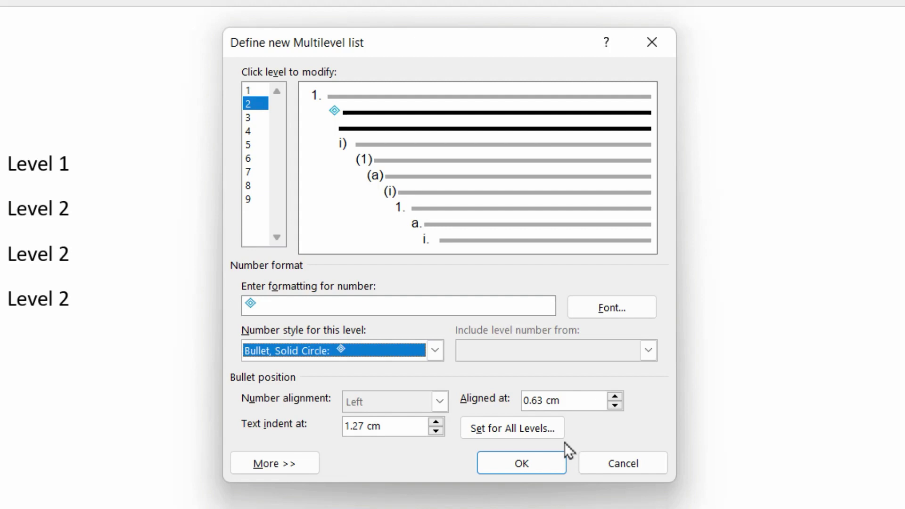
pyautogui.click(627, 313)
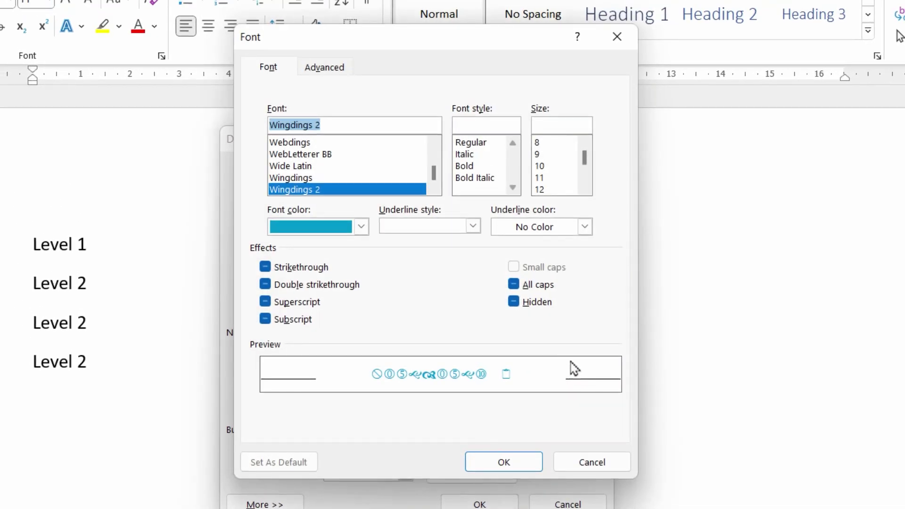
pyautogui.click(584, 227)
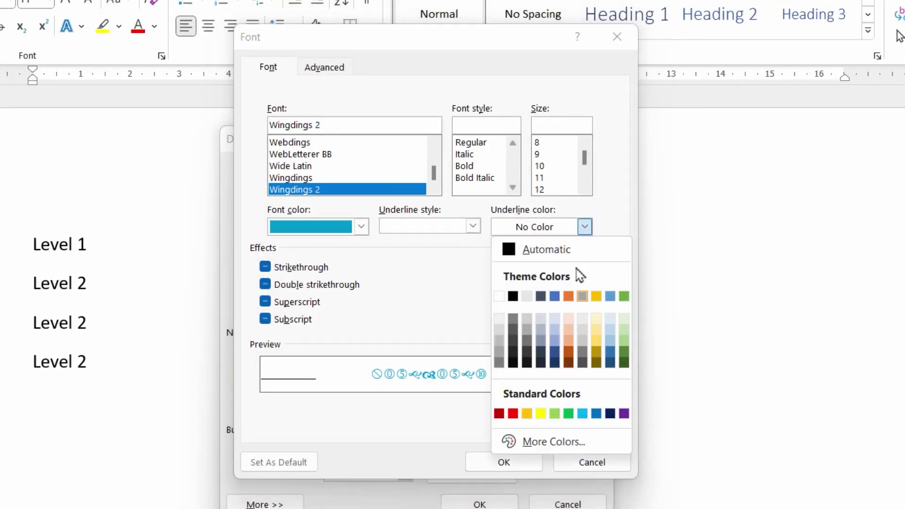
pyautogui.click(569, 297)
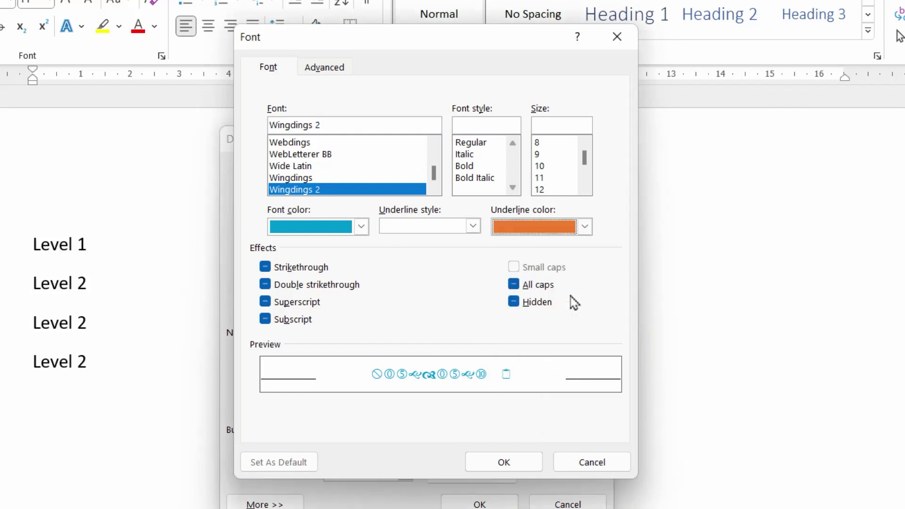
pyautogui.click(584, 188)
pyautogui.click(585, 188)
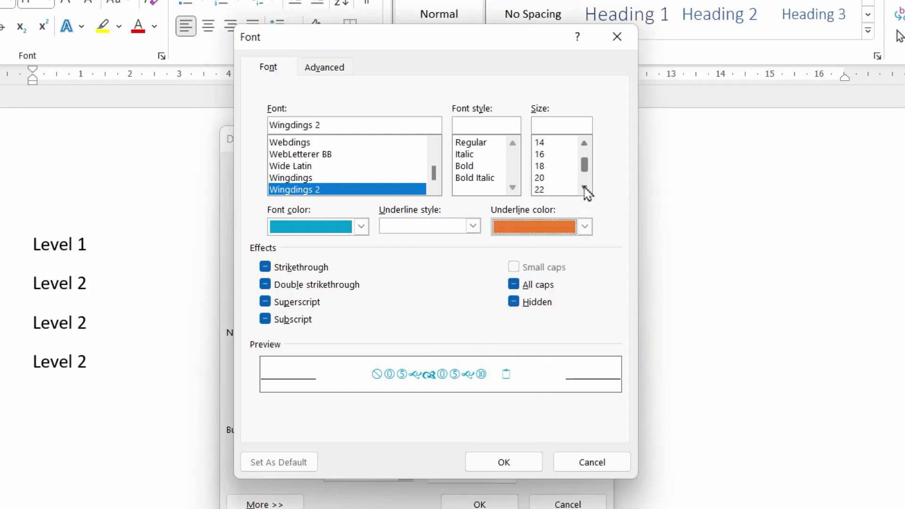
pyautogui.click(555, 179)
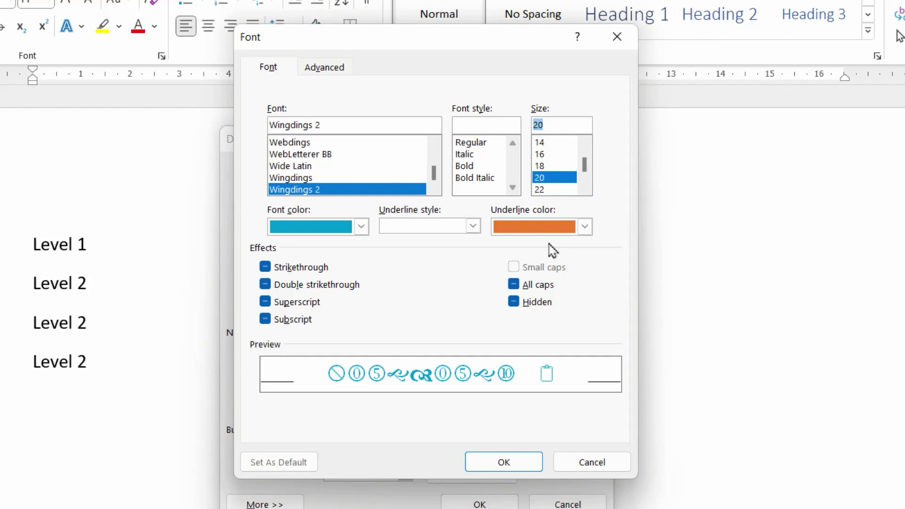
# - Confirm the bullet font and link list level 1 to the Heading 1 style
pyautogui.click(520, 467)
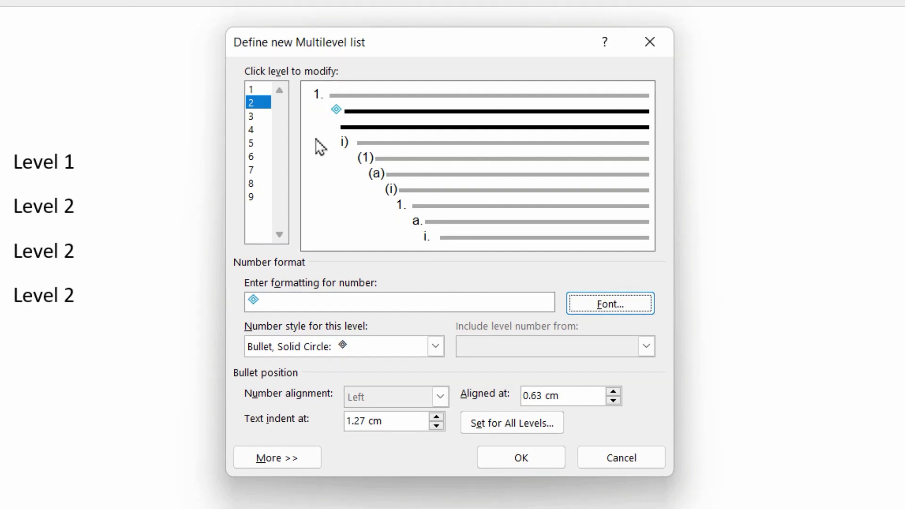
pyautogui.click(278, 458)
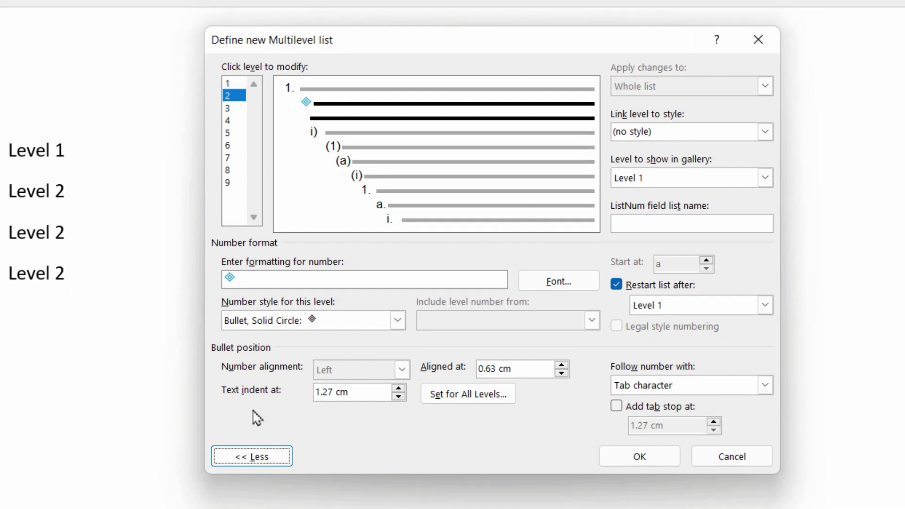
pyautogui.click(233, 83)
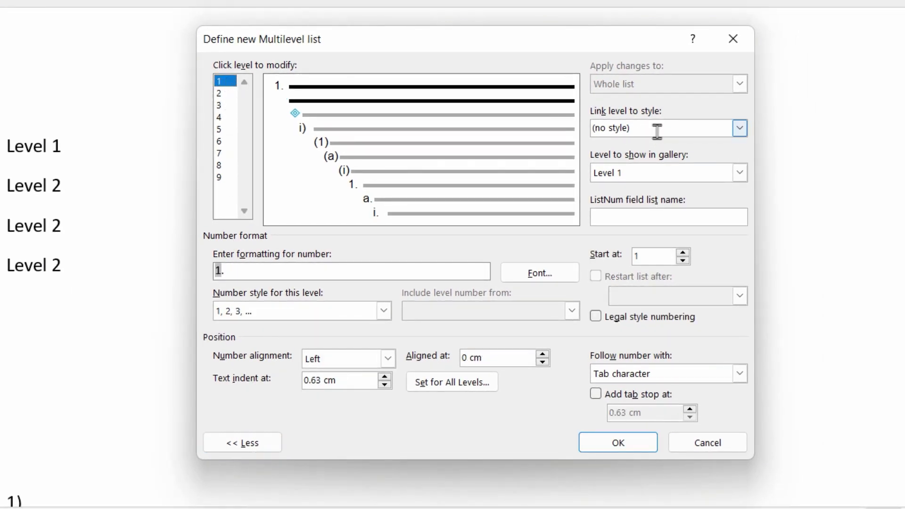
pyautogui.click(739, 129)
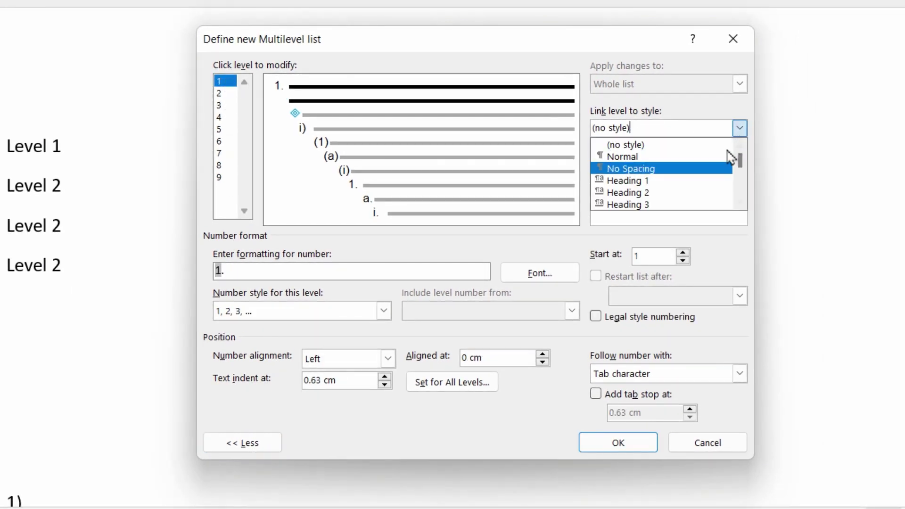
pyautogui.click(716, 186)
# - Link list level 2 to Heading 2 and apply the multilevel list definition
pyautogui.click(229, 96)
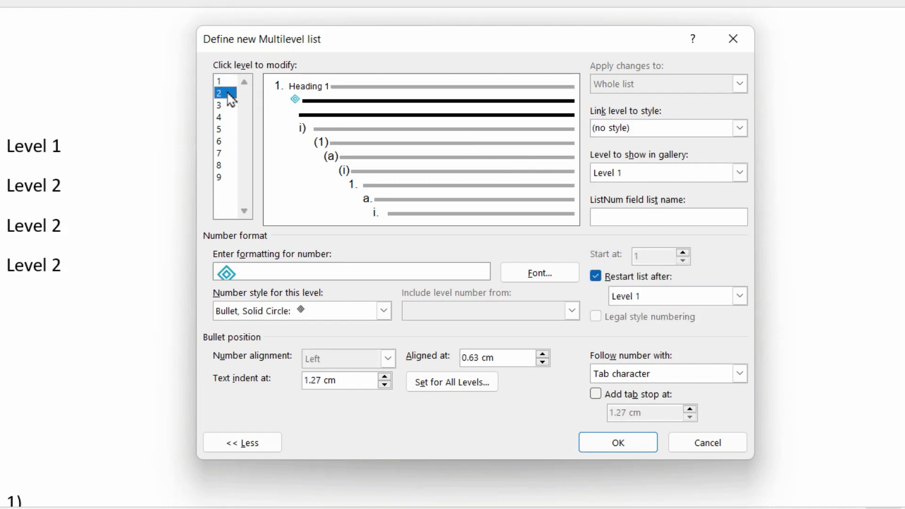
pyautogui.click(739, 128)
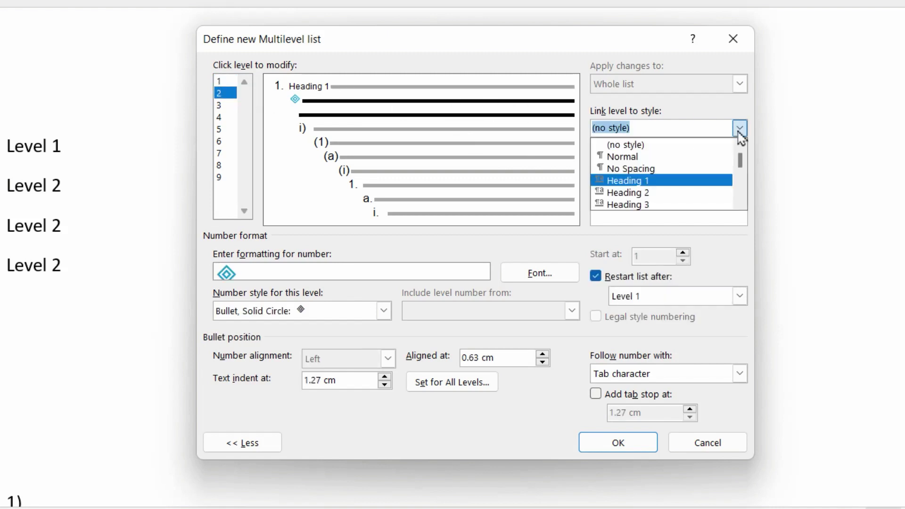
pyautogui.click(694, 193)
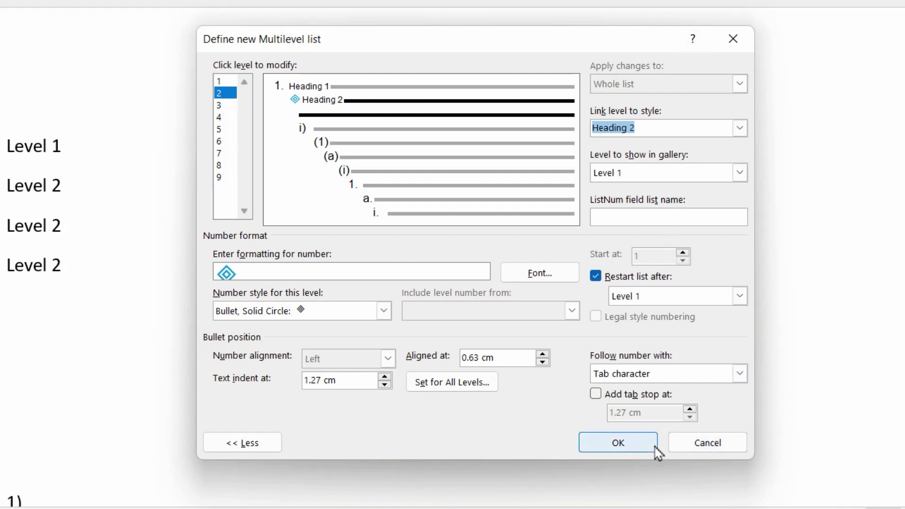
pyautogui.click(631, 445)
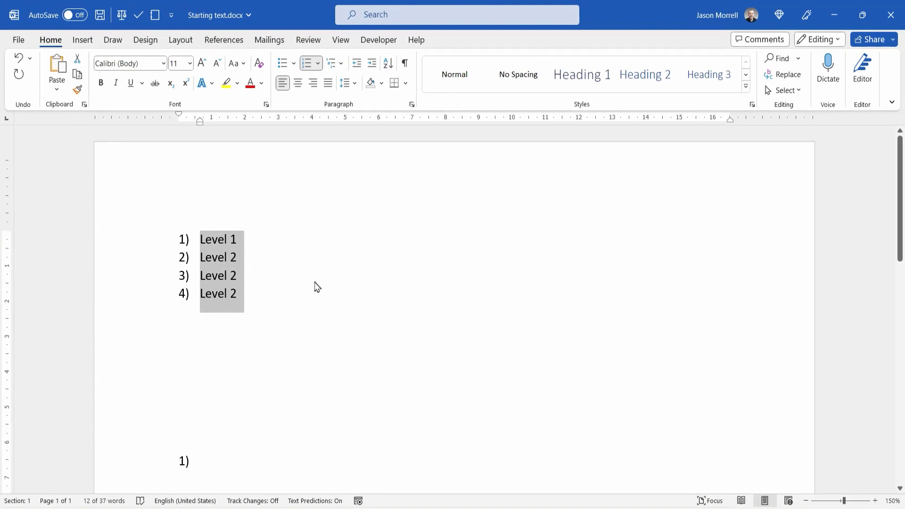
# - Apply Heading 1 to the list, then demote the three Level 2 lines with Tab
pyautogui.click(260, 244)
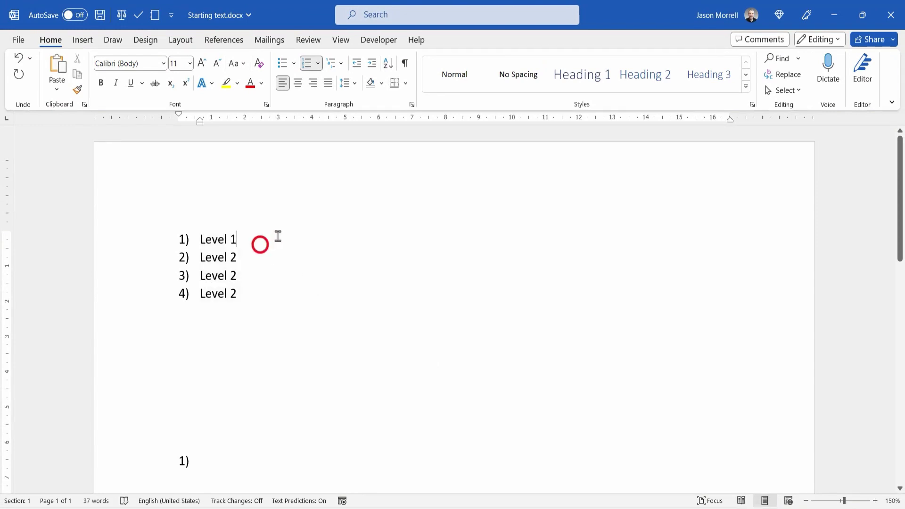
pyautogui.click(579, 74)
pyautogui.click(306, 429)
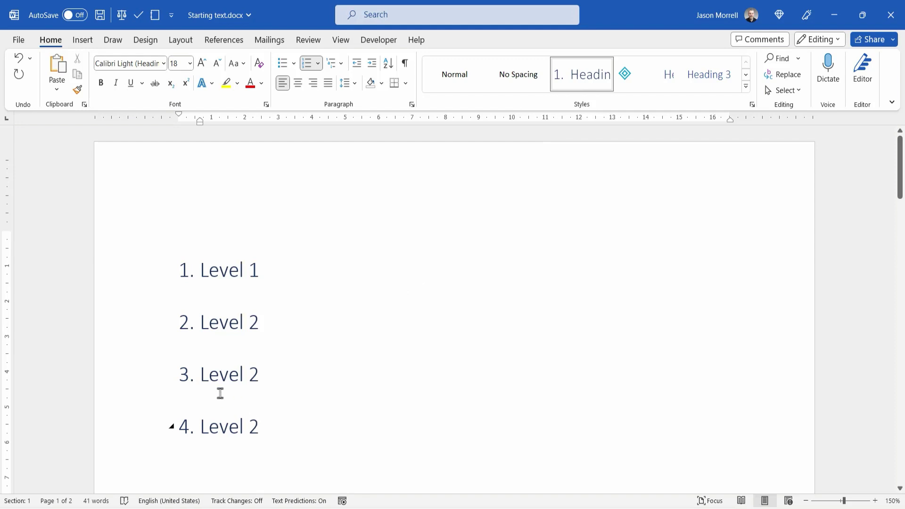
pyautogui.moveTo(220, 394); pyautogui.dragTo(183, 324)
pyautogui.press('Tab')
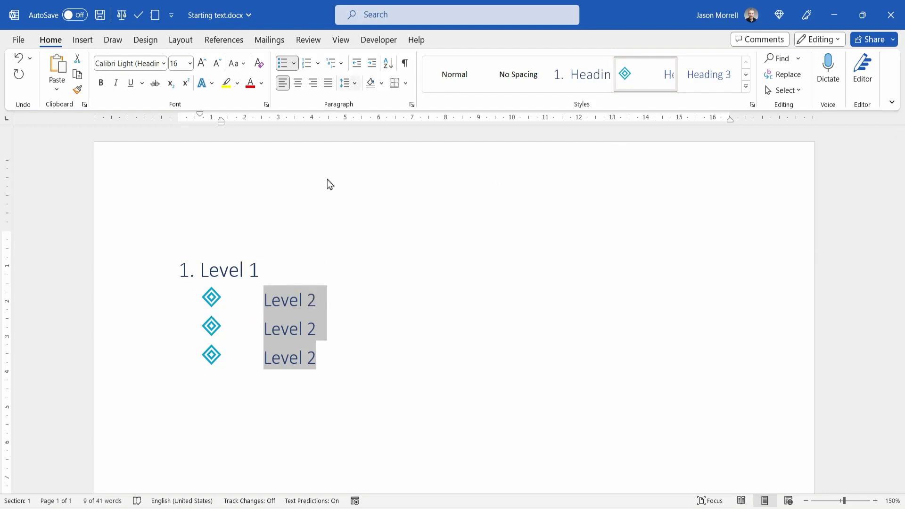
# - Reduce the level 2 diamond bullet's font size to 14 and apply the list definition
pyautogui.click(342, 64)
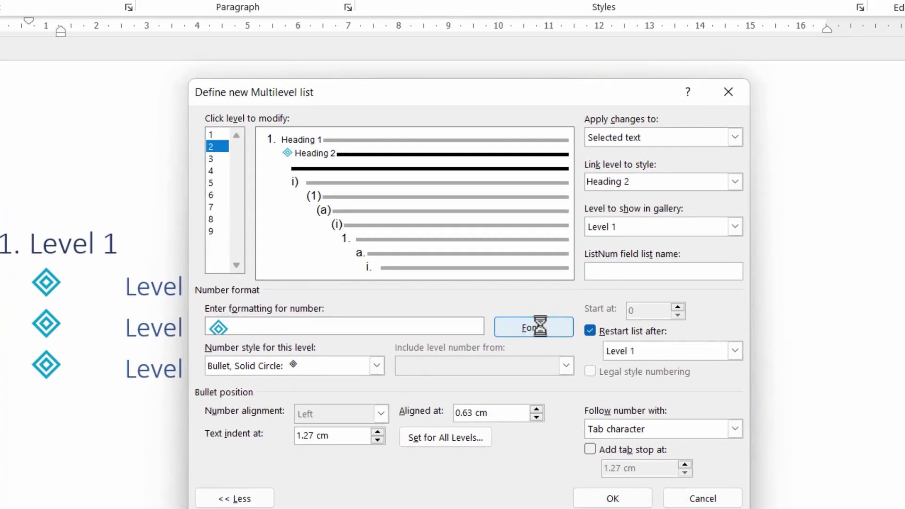
pyautogui.click(506, 285)
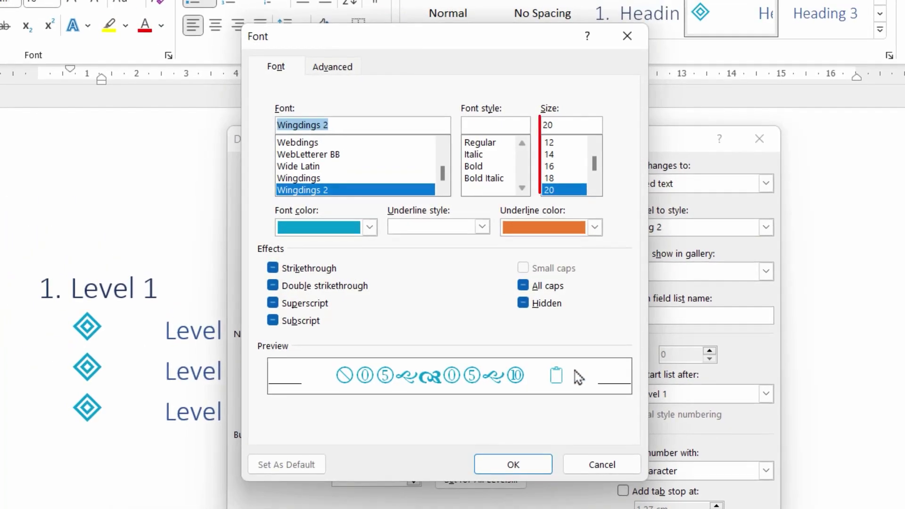
pyautogui.click(562, 156)
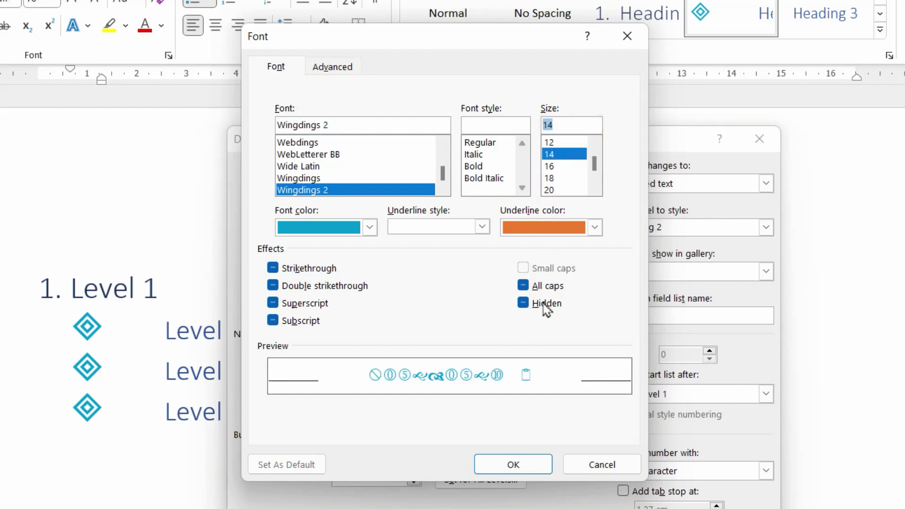
pyautogui.click(514, 464)
pyautogui.click(649, 508)
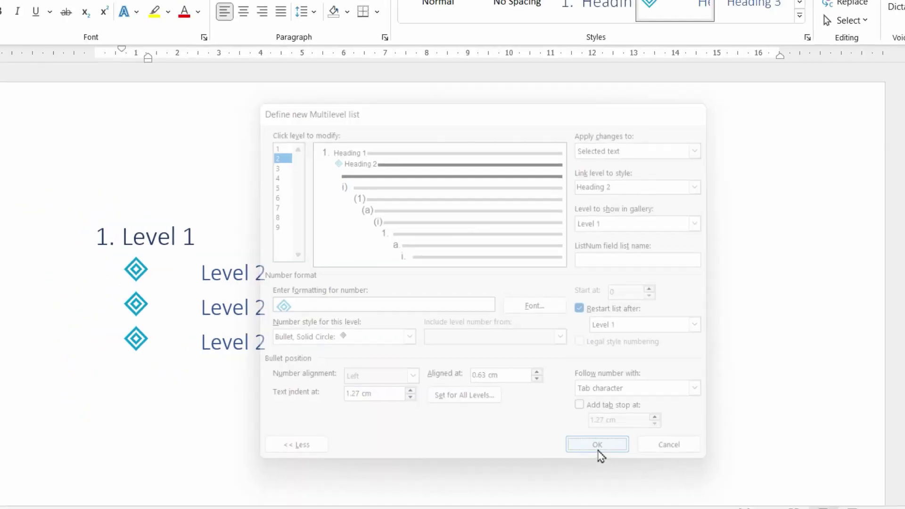
pyautogui.click(427, 362)
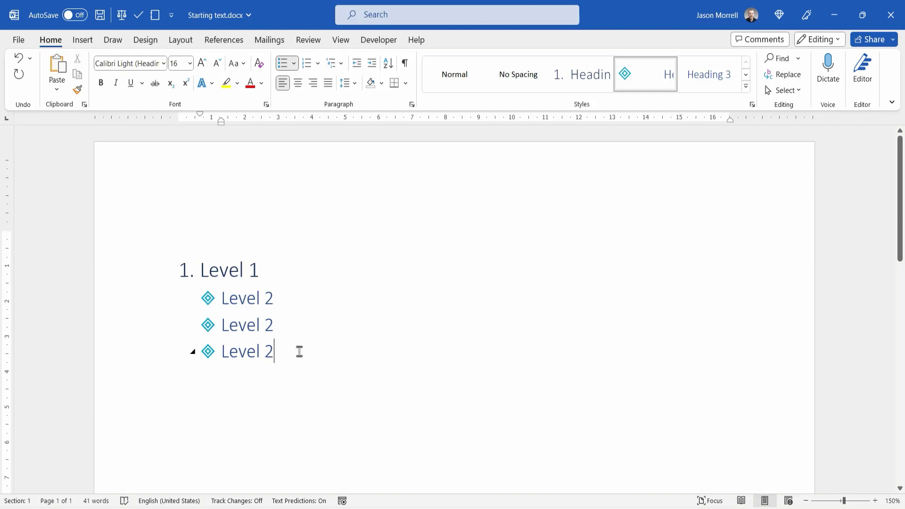
# - Reopen the multilevel list definition and set level 1's text indent to 1 cm
pyautogui.moveTo(299, 351); pyautogui.dragTo(151, 277)
pyautogui.click(346, 357)
pyautogui.click(342, 67)
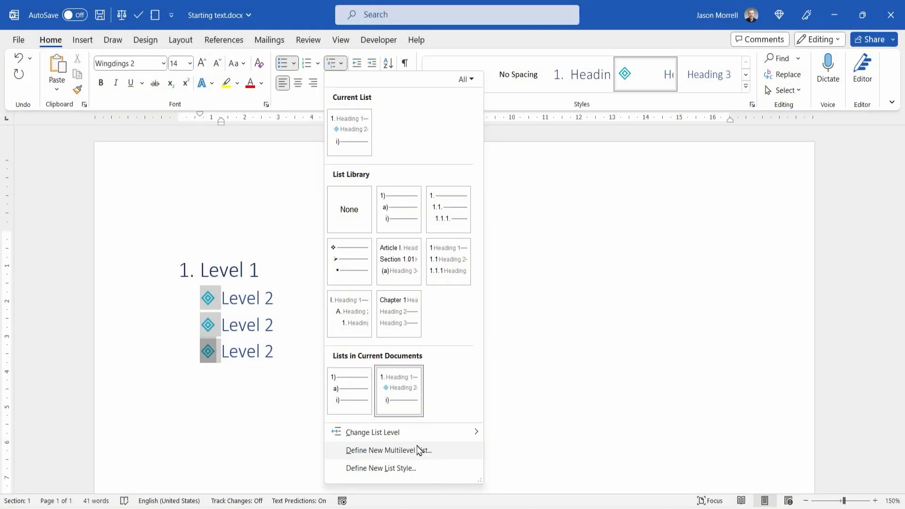
pyautogui.click(418, 451)
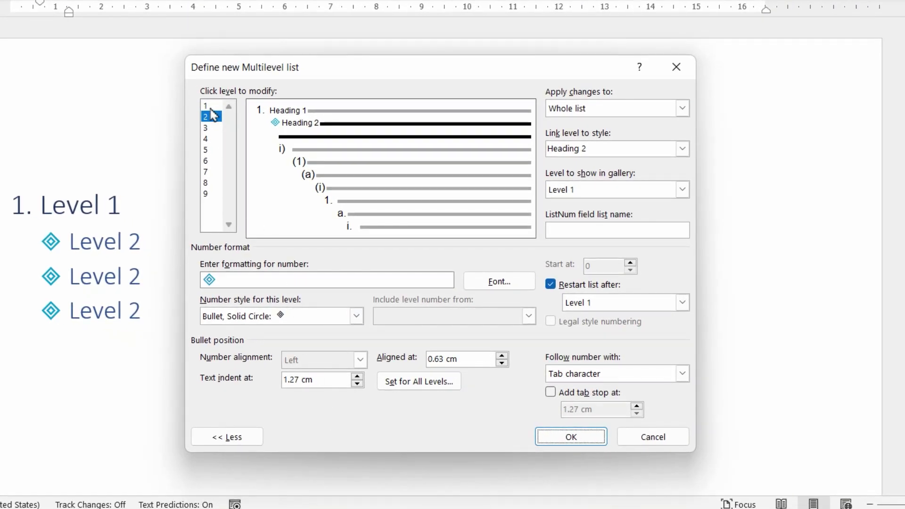
pyautogui.click(206, 106)
pyautogui.moveTo(454, 359); pyautogui.dragTo(436, 359)
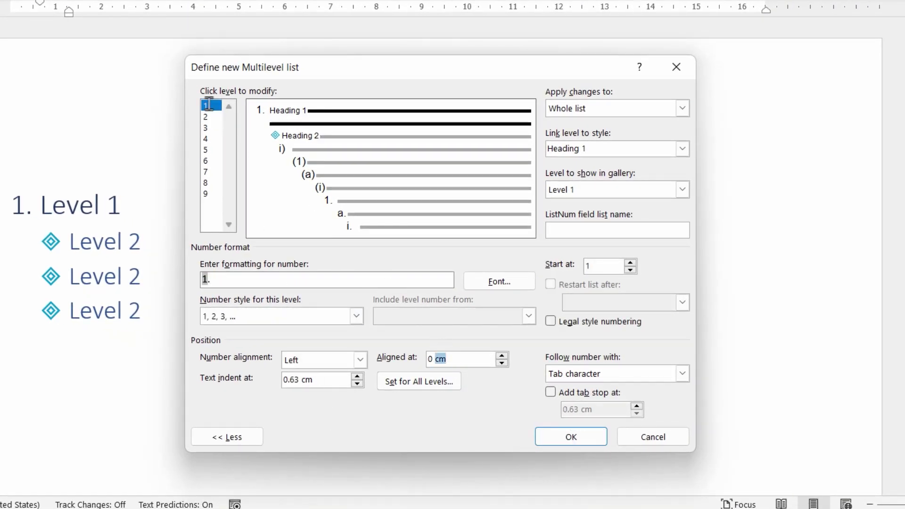
pyautogui.hotkey('shift', 'Home')
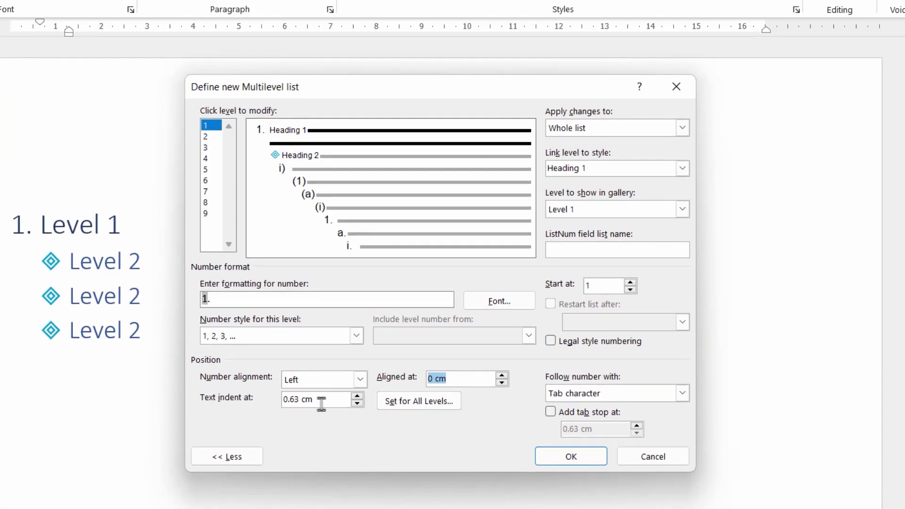
pyautogui.moveTo(321, 403); pyautogui.dragTo(280, 400)
pyautogui.write('1')
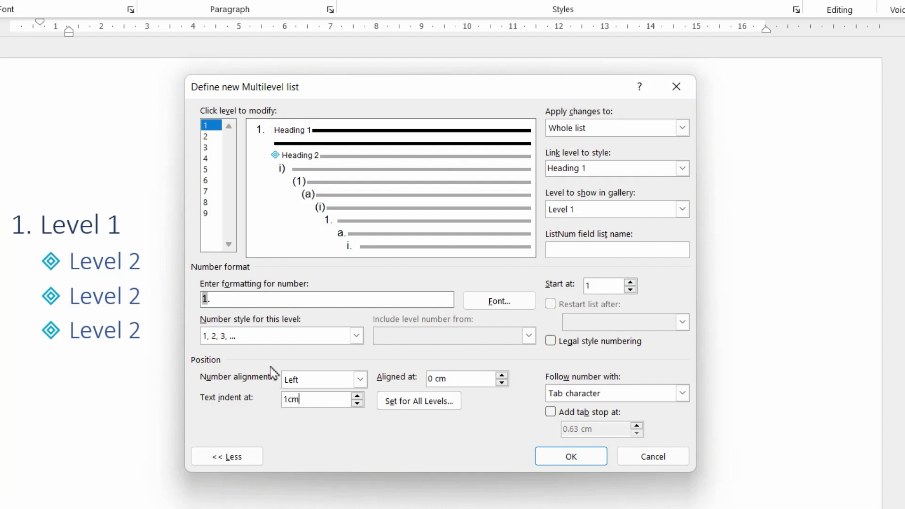
# - Align level 2 bullets at 1 cm with a 2 cm text indent, then add a new paragraph
pyautogui.click(210, 137)
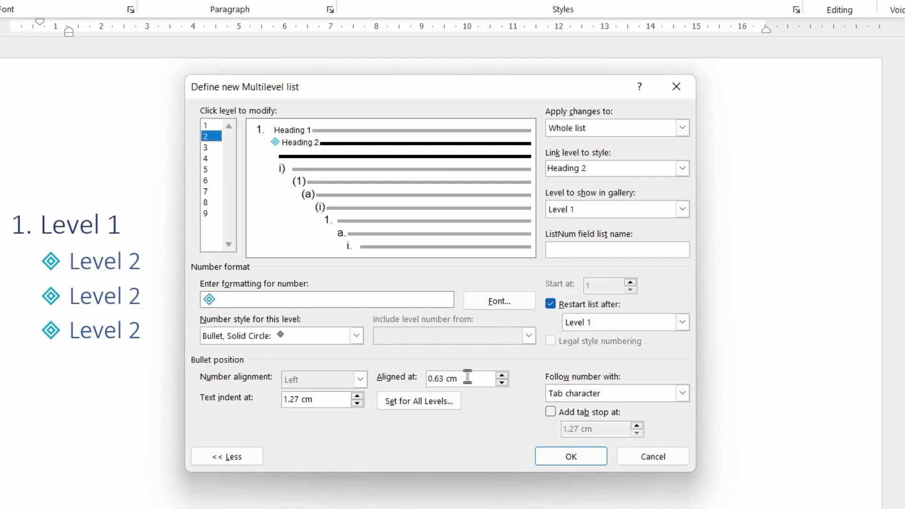
pyautogui.moveTo(468, 379); pyautogui.dragTo(428, 379)
pyautogui.write('1cm')
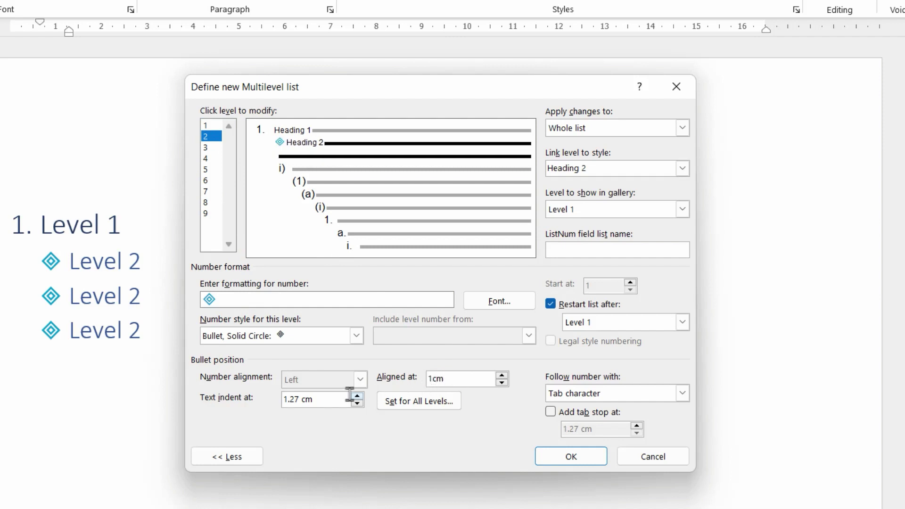
pyautogui.moveTo(317, 399); pyautogui.dragTo(282, 398)
pyautogui.write('2')
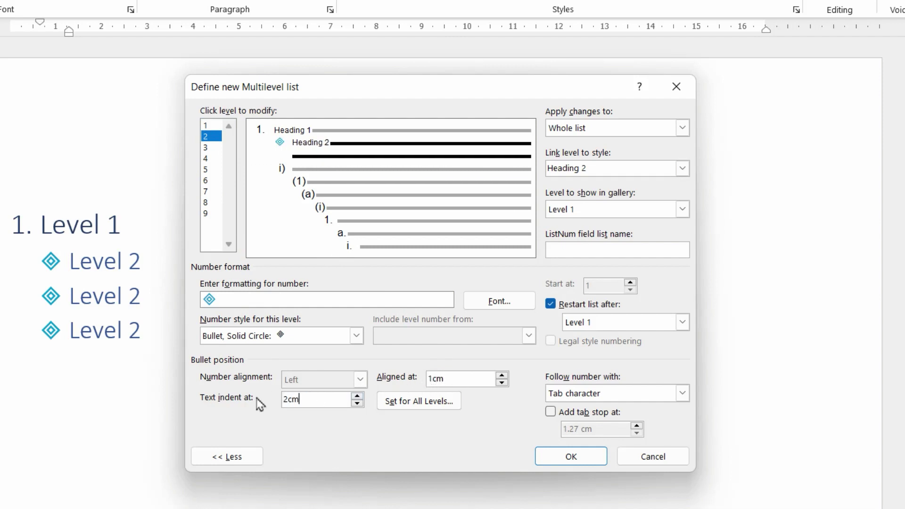
pyautogui.write('cm')
pyautogui.click(572, 460)
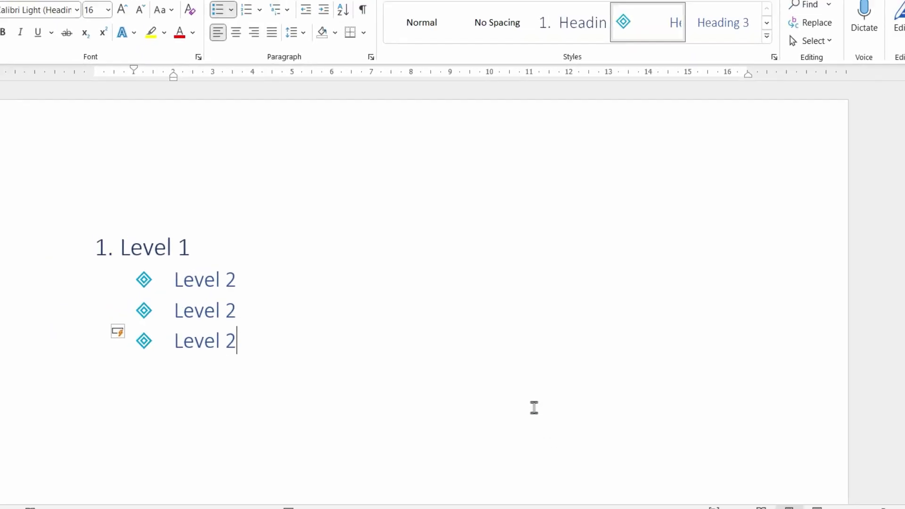
pyautogui.press('Return')
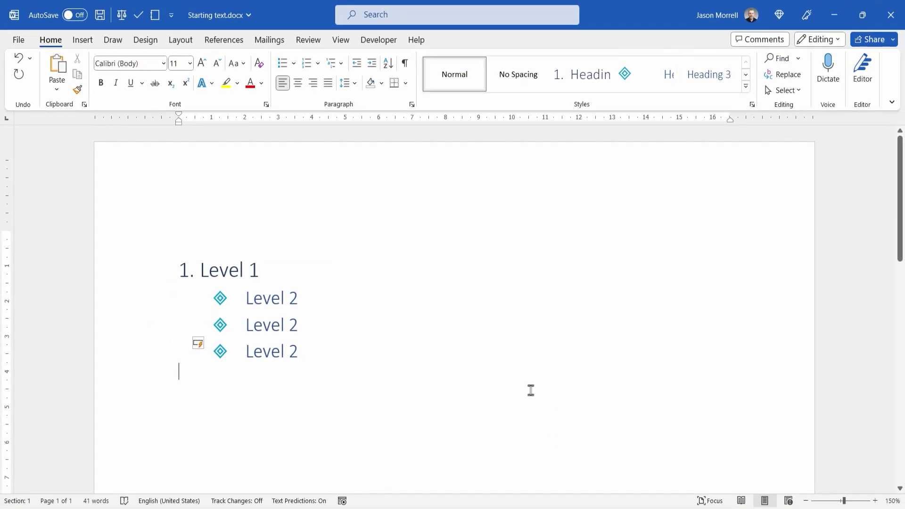